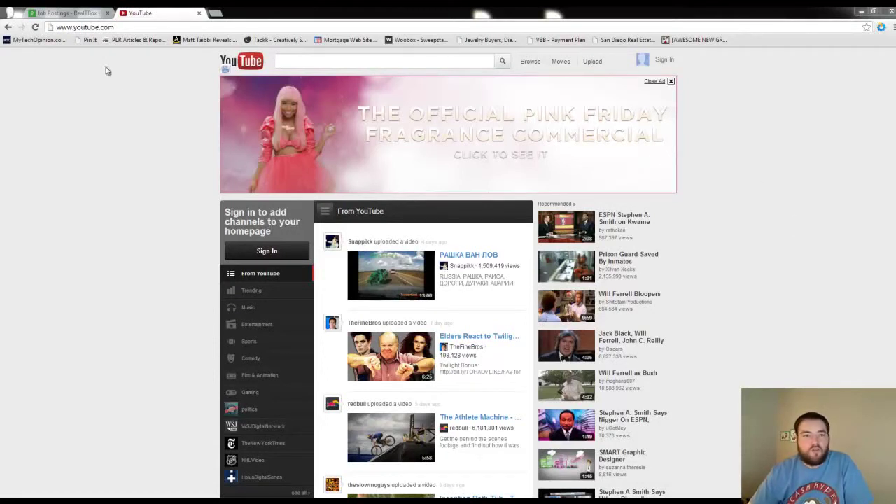
- Go from YouTube's Sign In page to Google's blank Create an Account form
left_click(661, 61)
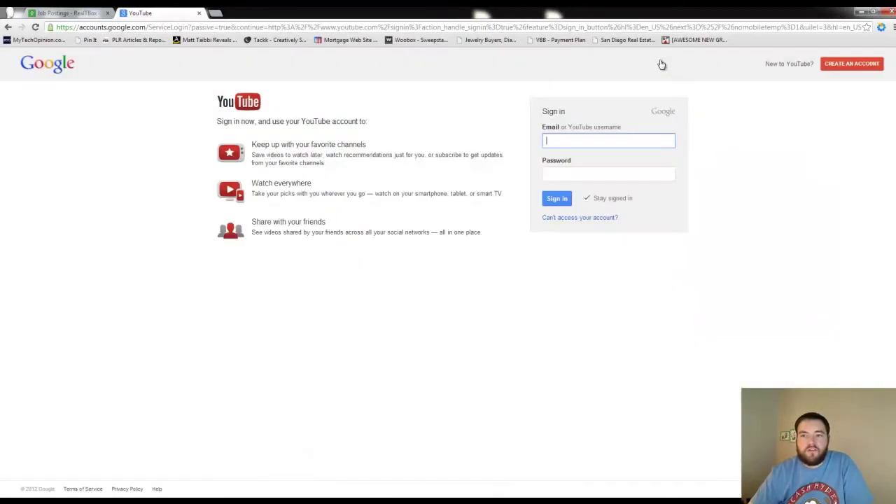
left_click(845, 64)
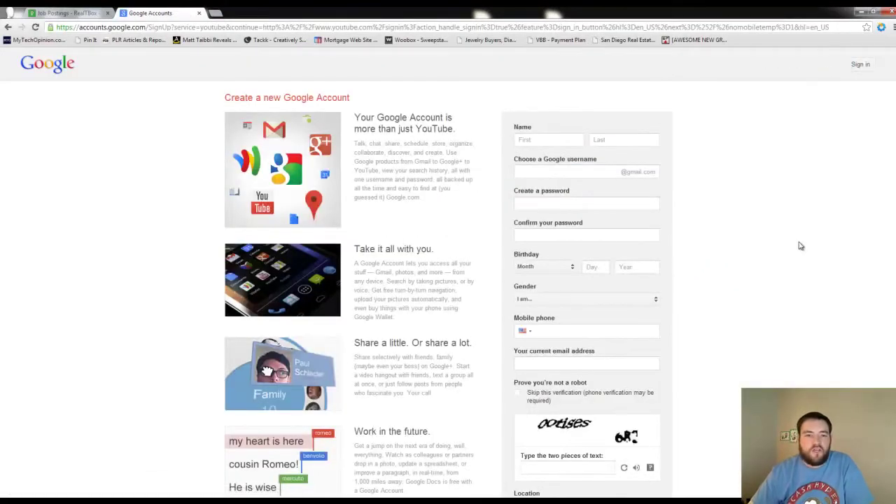
- Enter the name Nick CARPENTEST and pick an available Google username after the first was taken
left_click(544, 139)
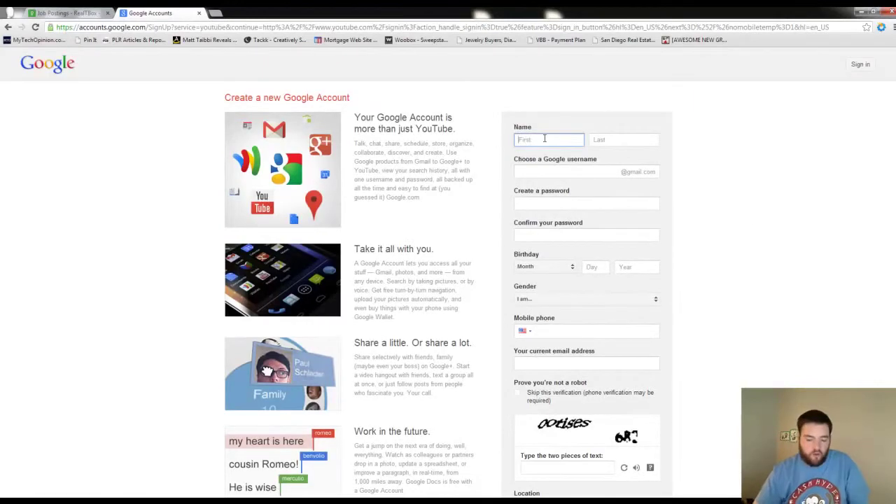
type("Nick")
key("Tab")
type("Ca")
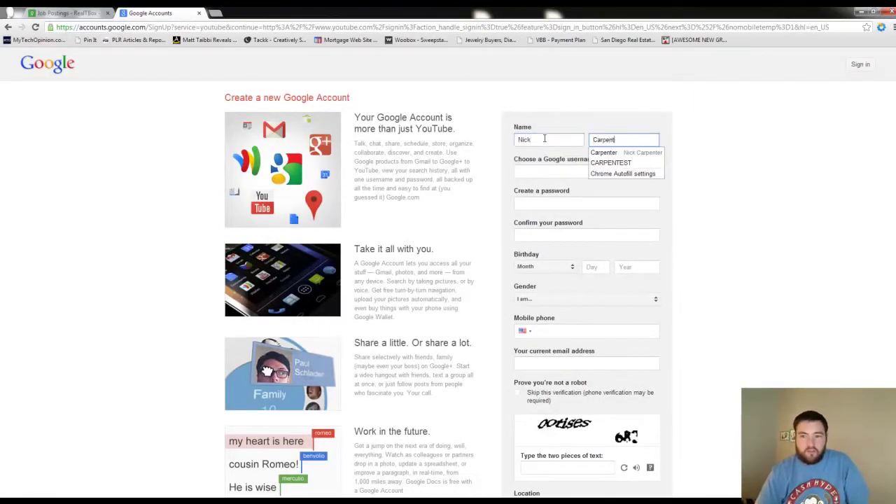
left_click(607, 164)
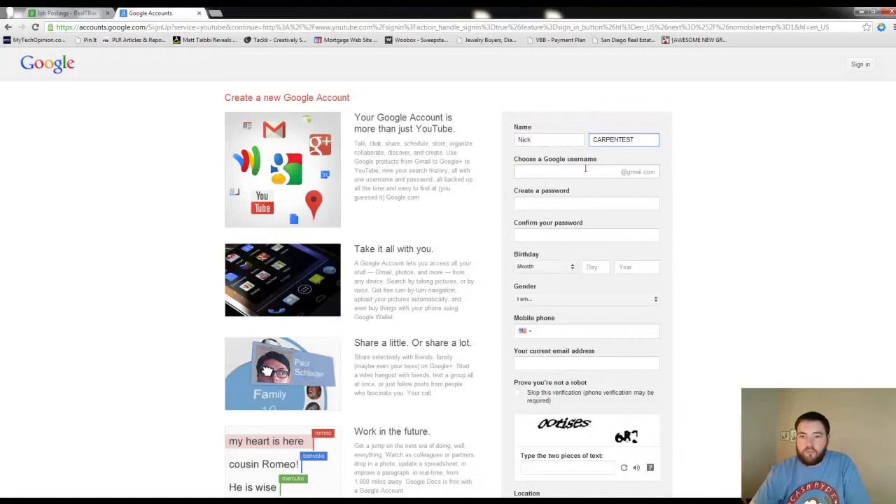
left_click(585, 169)
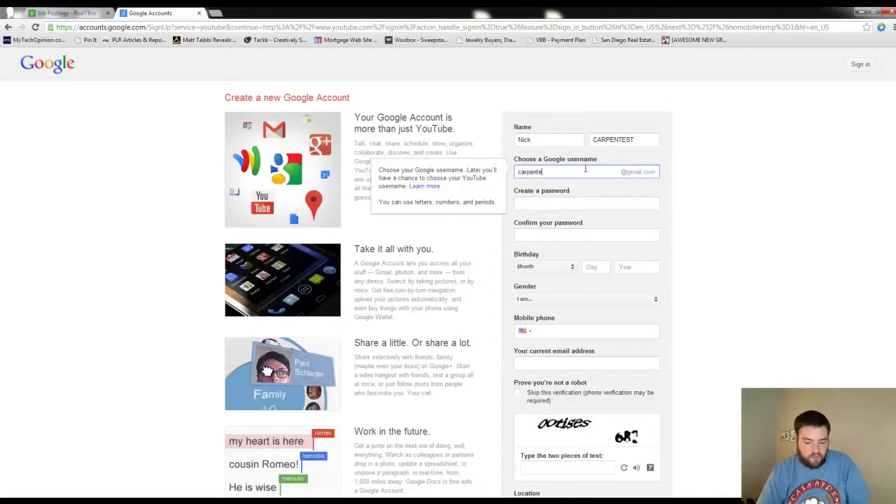
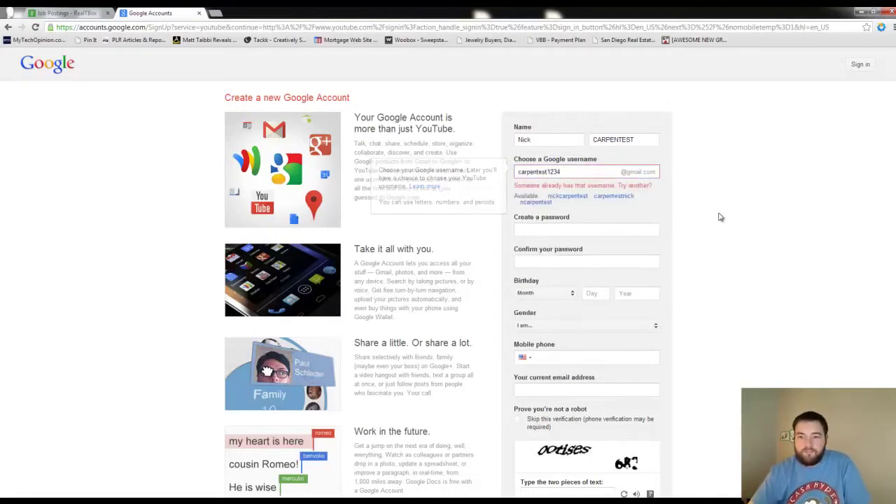
left_click(575, 170)
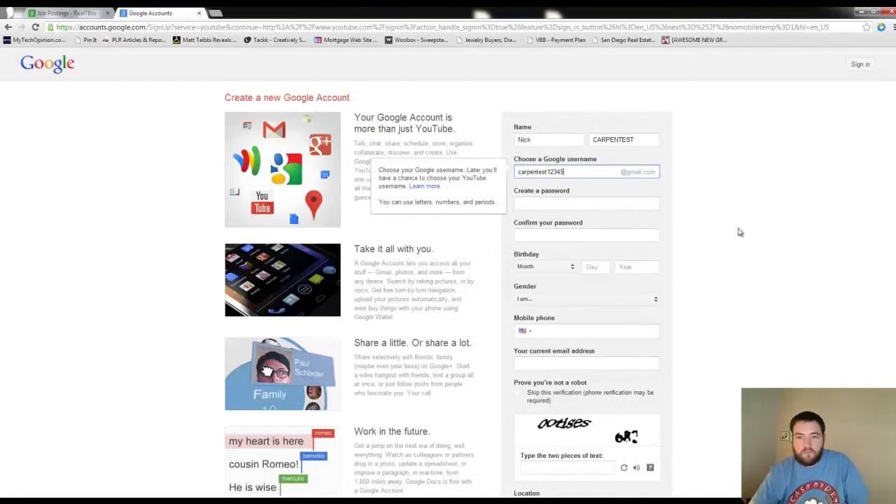
left_click(563, 205)
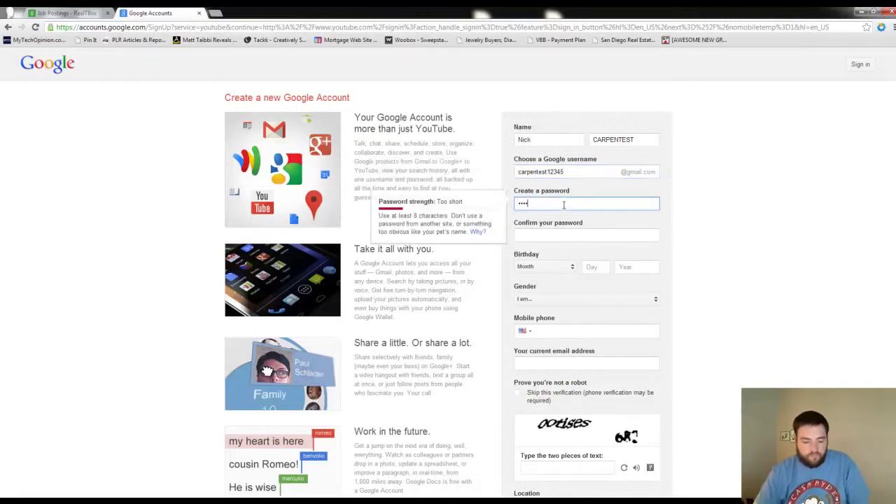
key("Tab")
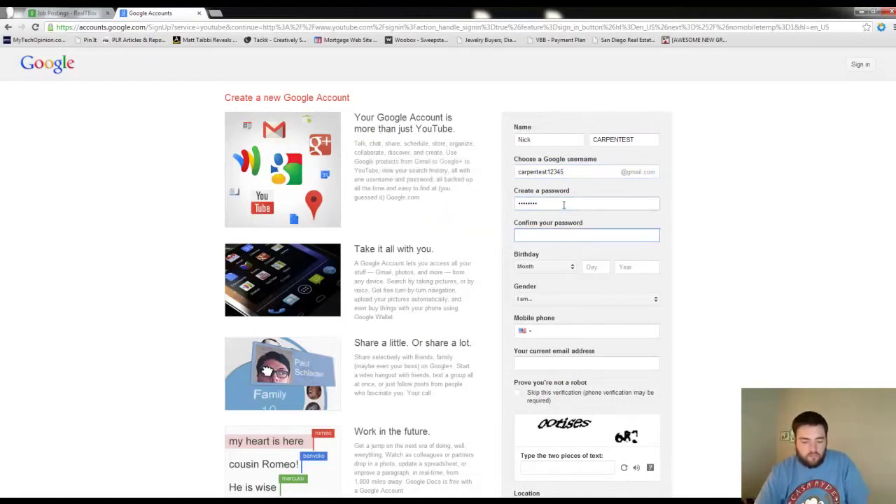
key("Tab")
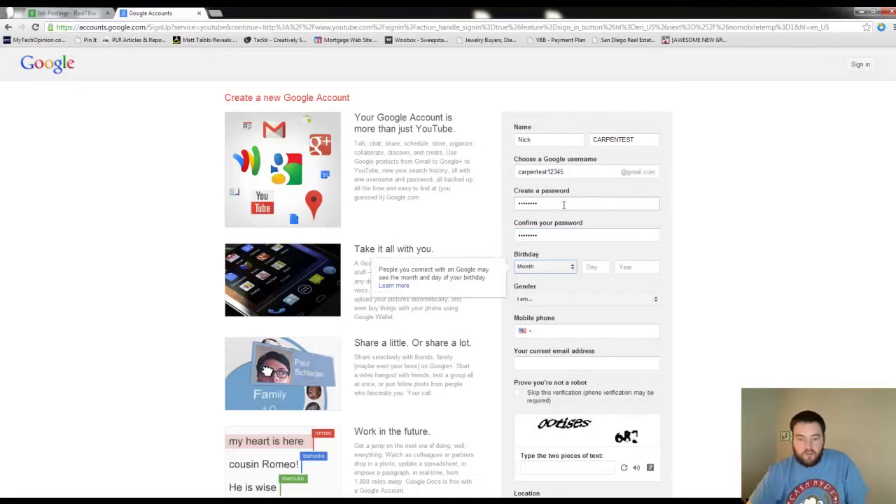
key("Tab")
key("Tab")
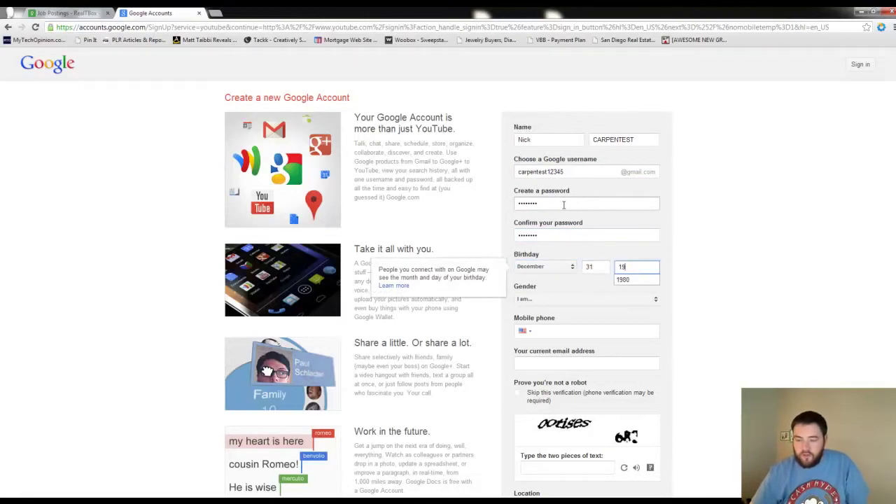
- Set gender to Male and accept the suggested mobile number and current email
key("Tab")
key("alt+Down")
key("Down")
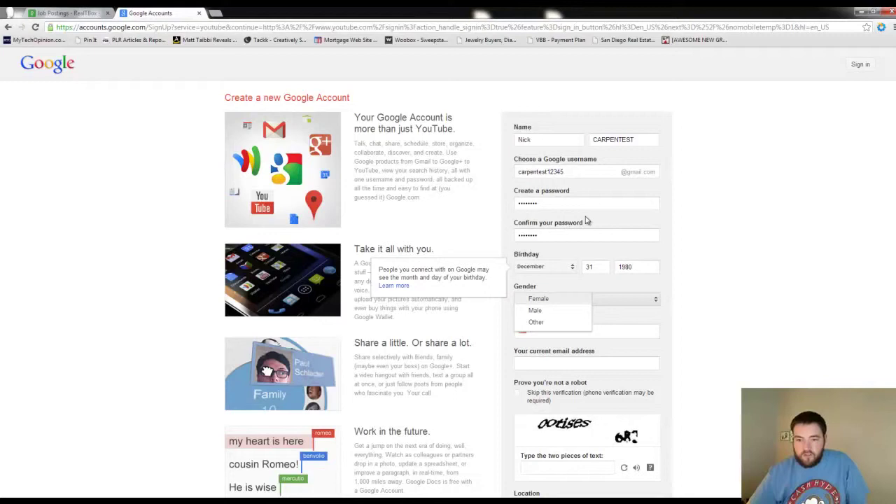
key("Down")
key("Return")
left_click(570, 331)
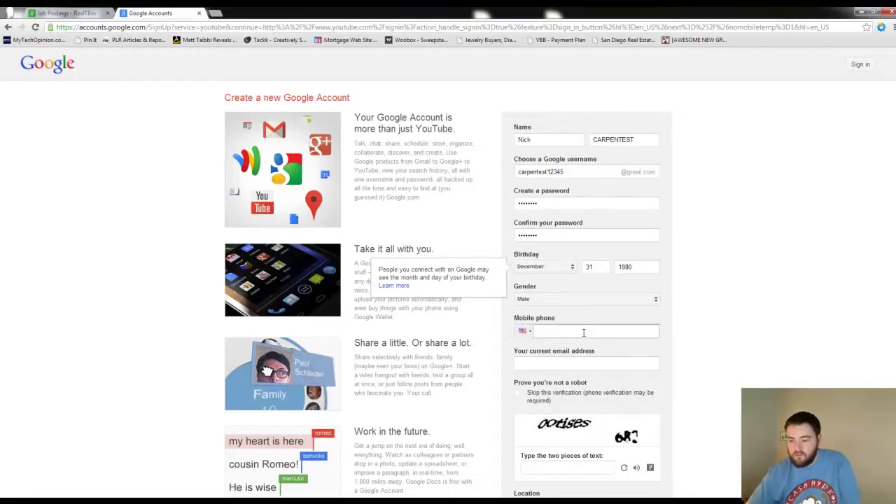
type("6")
left_click(567, 344)
left_click(560, 362)
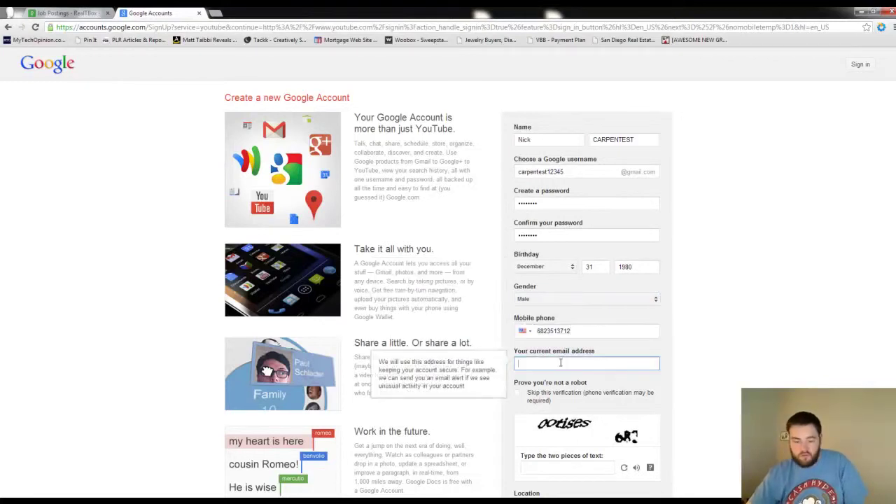
type("n")
left_click(556, 373)
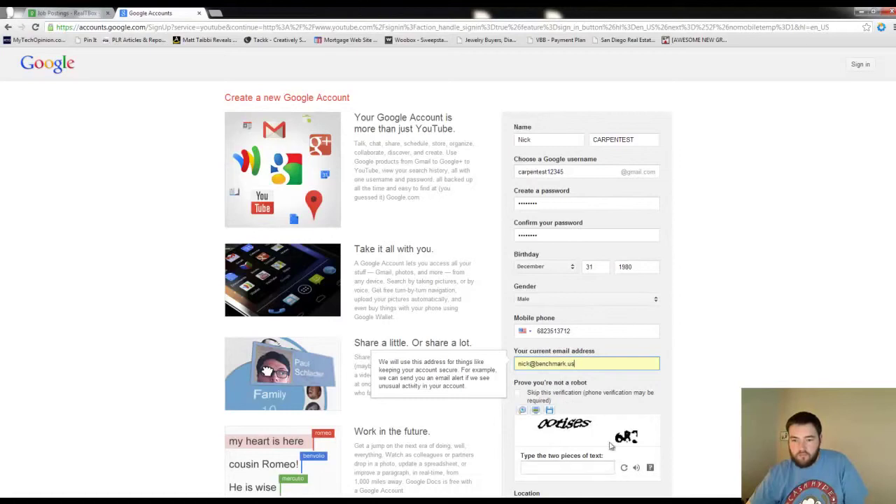
- Fill in the captcha, decline personalised ads and submit the signup form
scroll(534, 228, "down", 3)
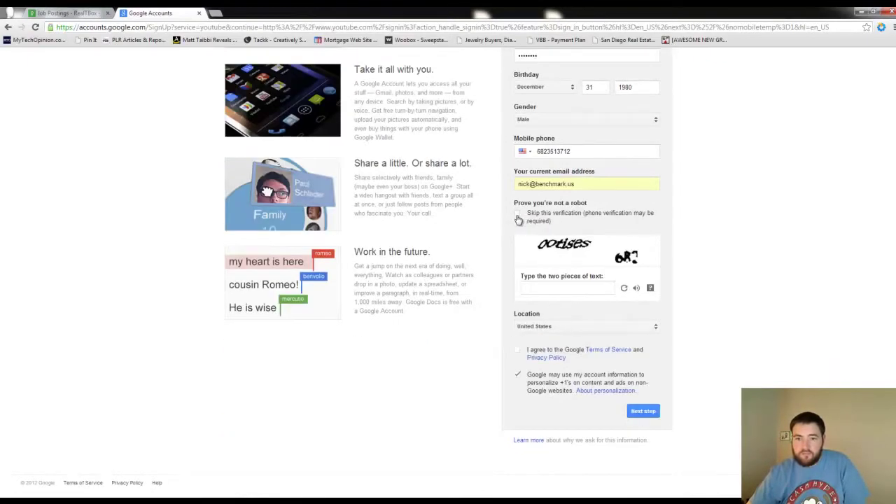
left_click(536, 288)
type("ootises")
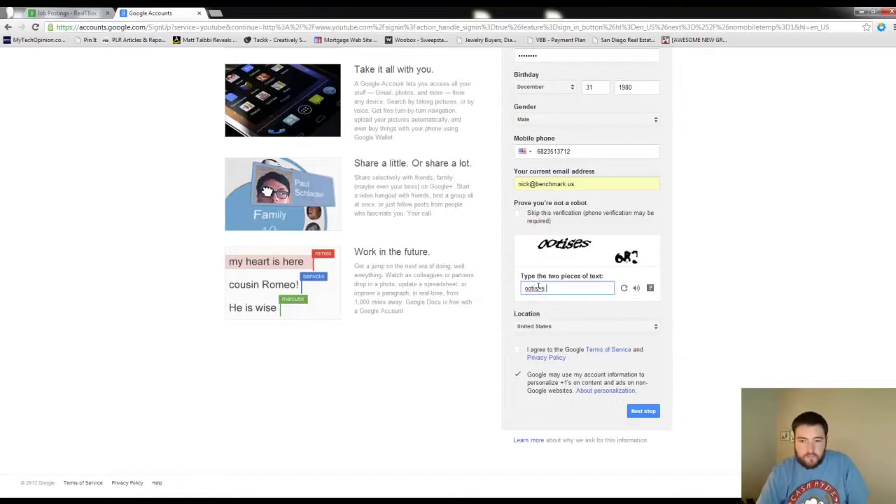
type("3")
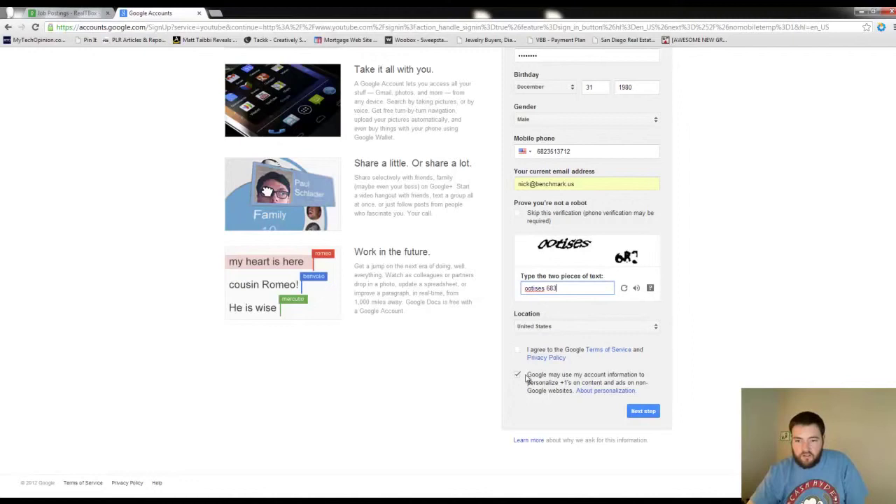
left_click(517, 375)
left_click(643, 411)
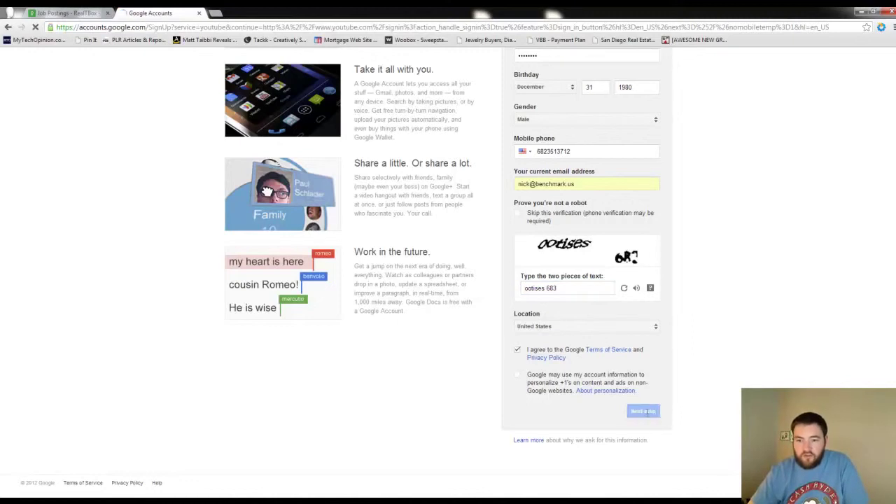
- Verify the account by voice call to a replacement phone number and submit the received code
left_click(312, 210)
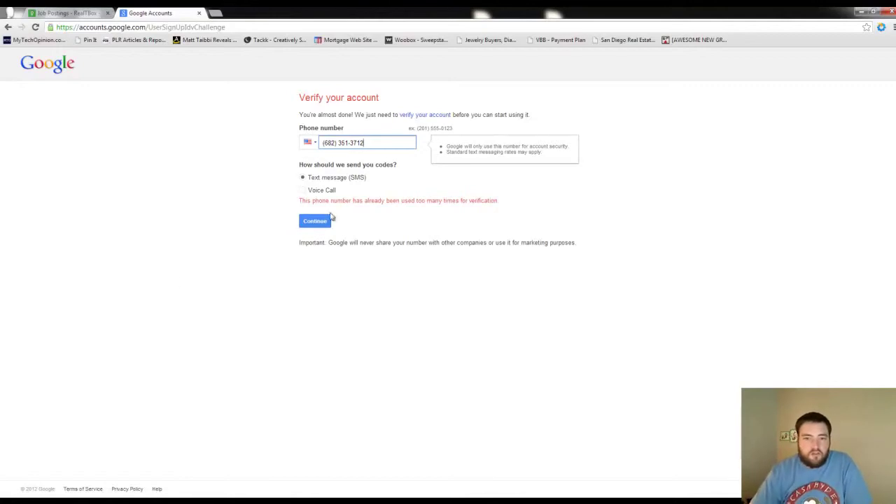
left_click(303, 190)
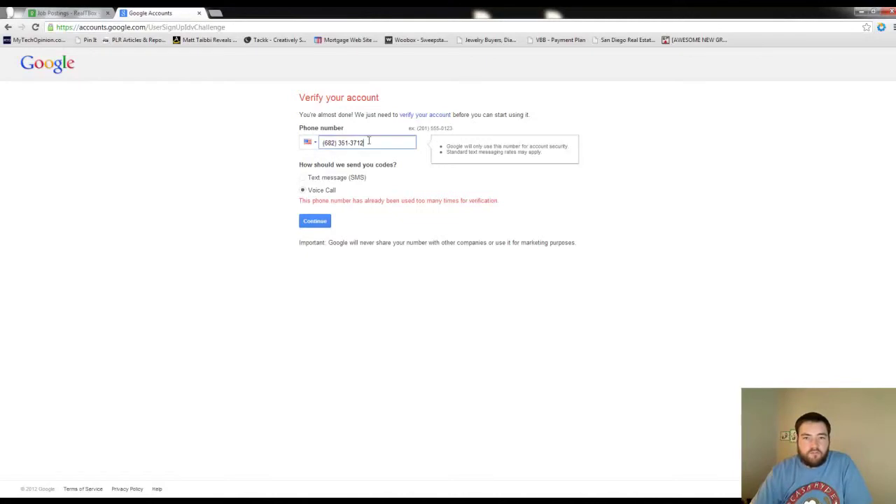
left_click_drag(371, 141, 256, 142)
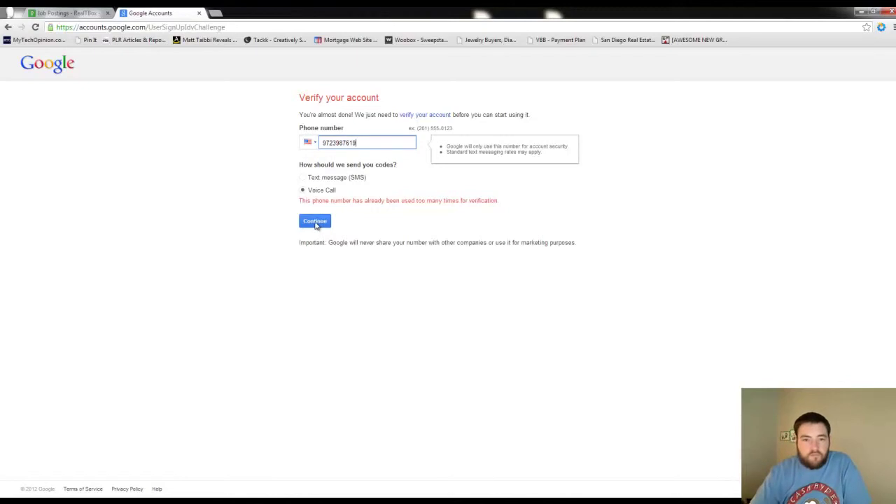
left_click(317, 221)
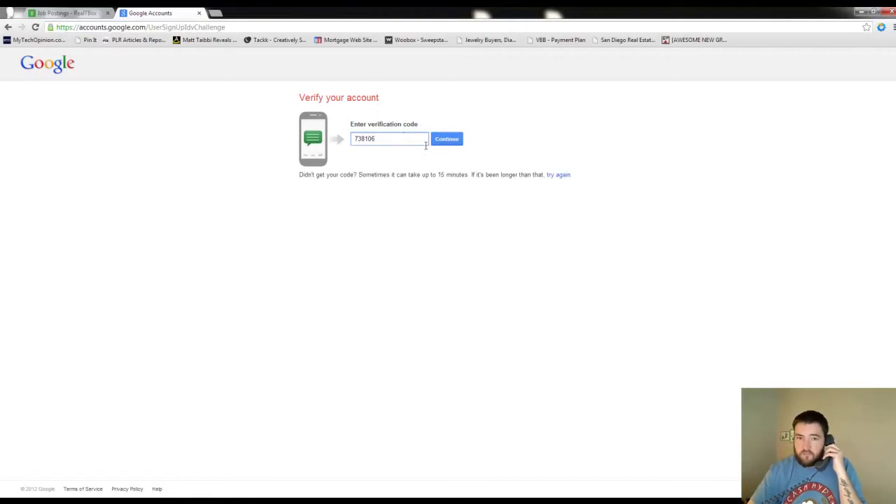
left_click(441, 140)
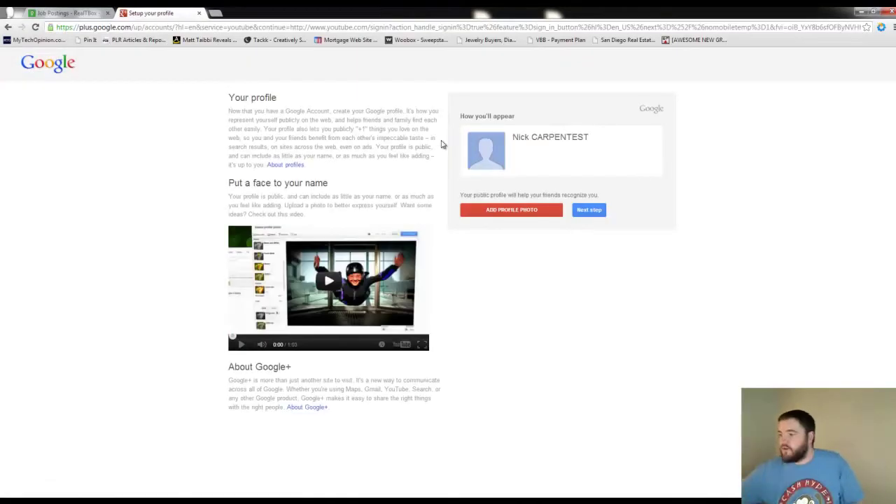
mouse_move(486, 149)
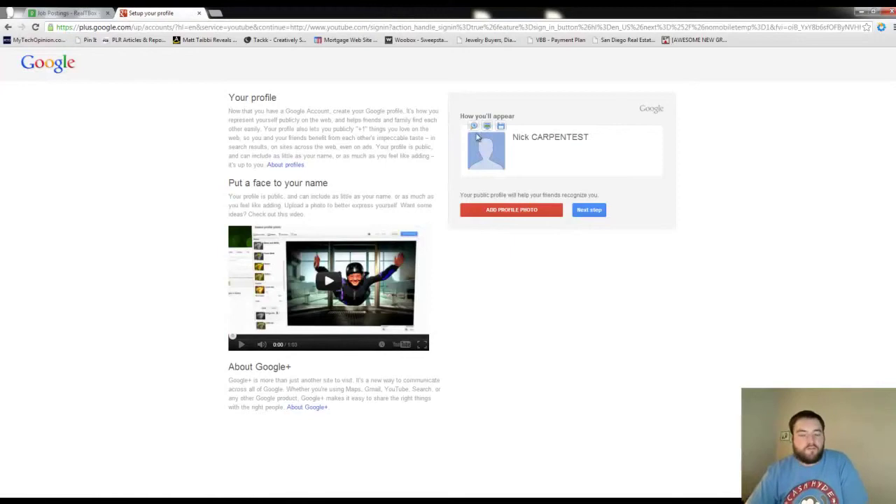
- Upload and crop a headshot as profile photo, finish Google+ setup and return to YouTube
left_click(524, 209)
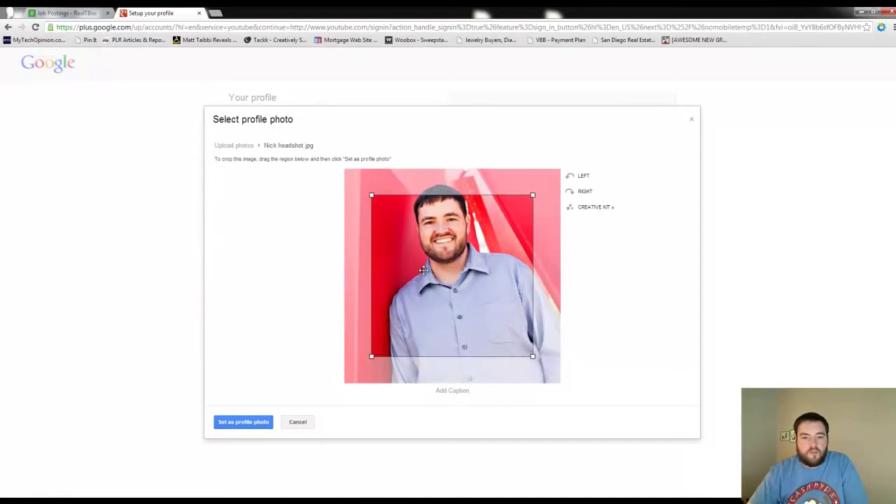
left_click_drag(423, 270, 430, 244)
left_click(242, 424)
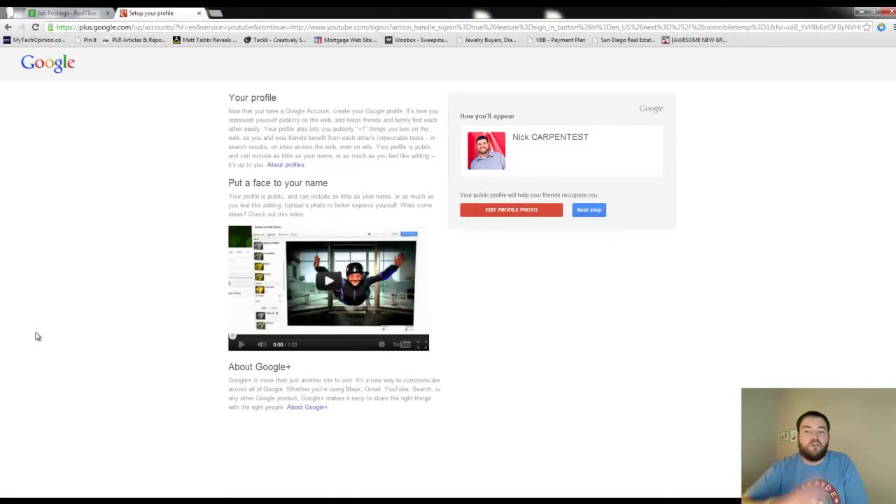
left_click(594, 212)
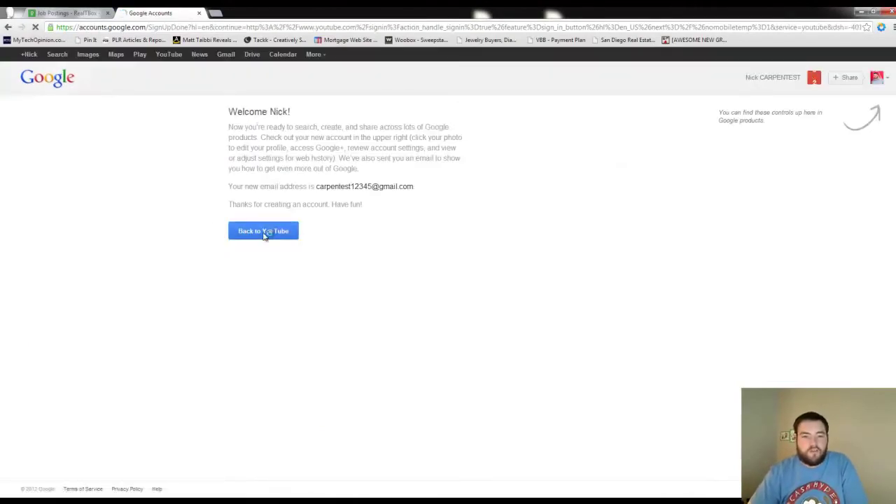
left_click(265, 233)
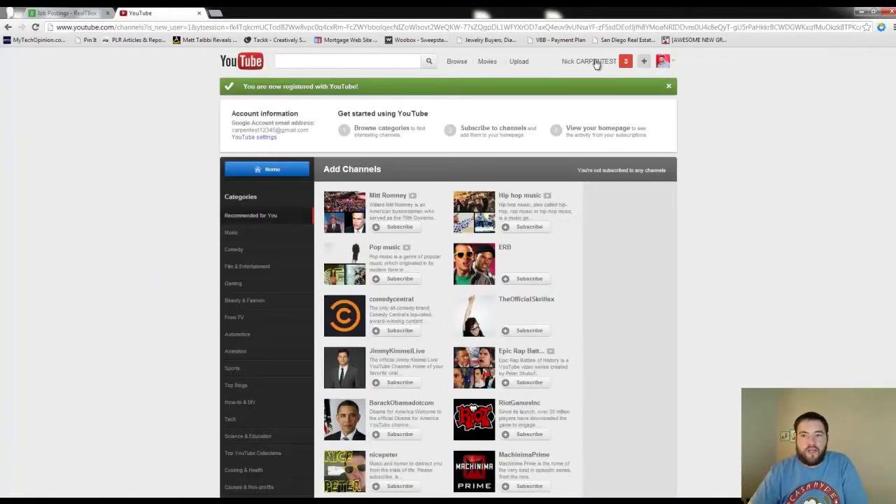
- Create the channel from My channel and dismiss the live streaming notice
left_click(595, 64)
left_click(526, 106)
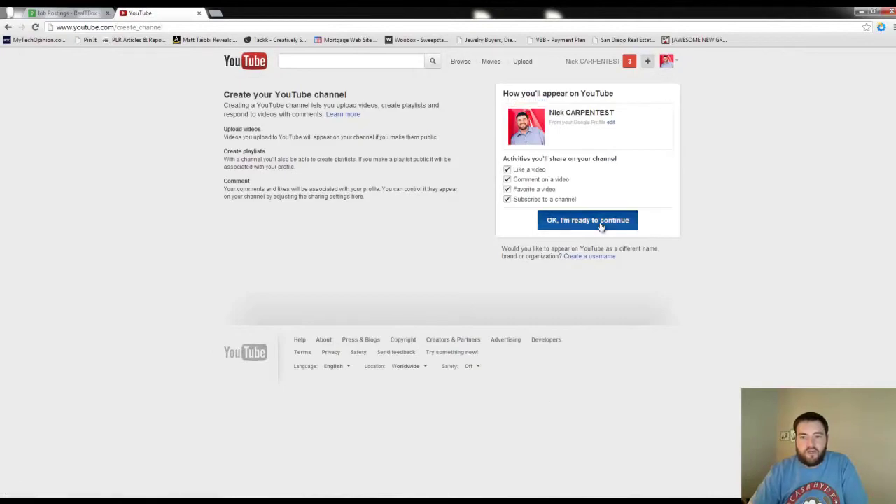
left_click(600, 226)
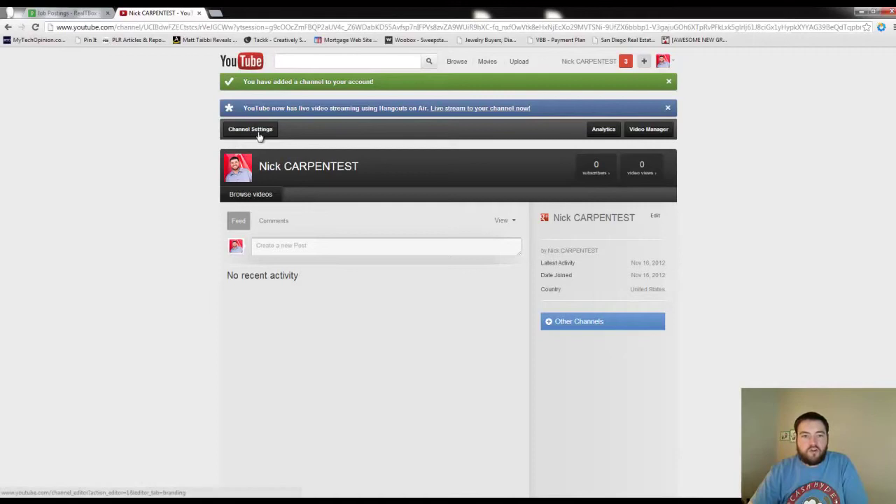
left_click(668, 109)
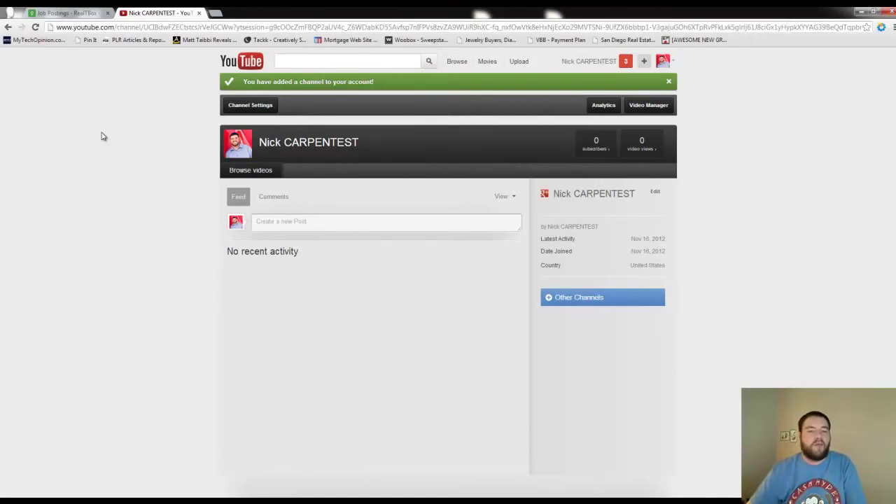
- Set the custom channel URL to testingyt12345 in Info and Settings after the first choice was taken
left_click(266, 108)
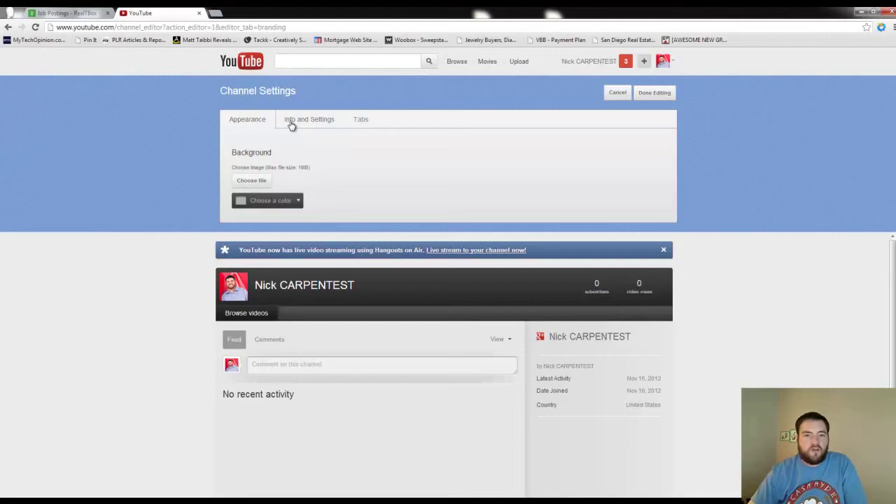
left_click(292, 124)
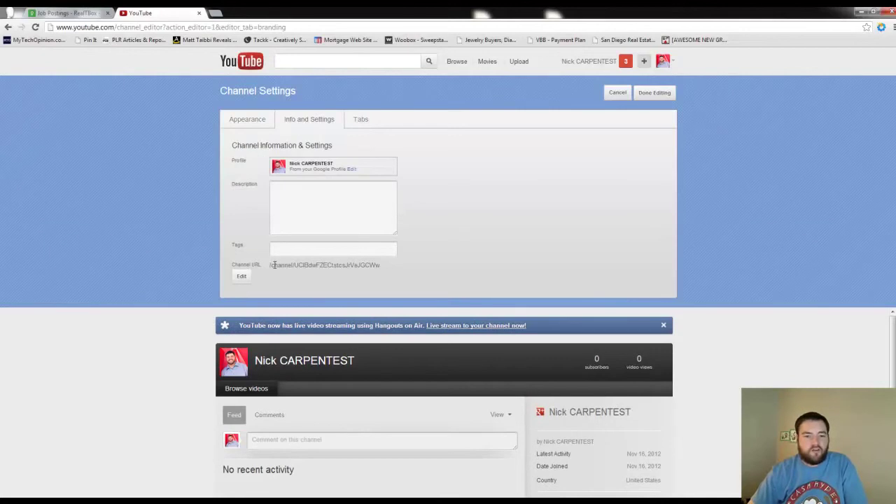
left_click_drag(271, 265, 381, 266)
left_click(415, 267)
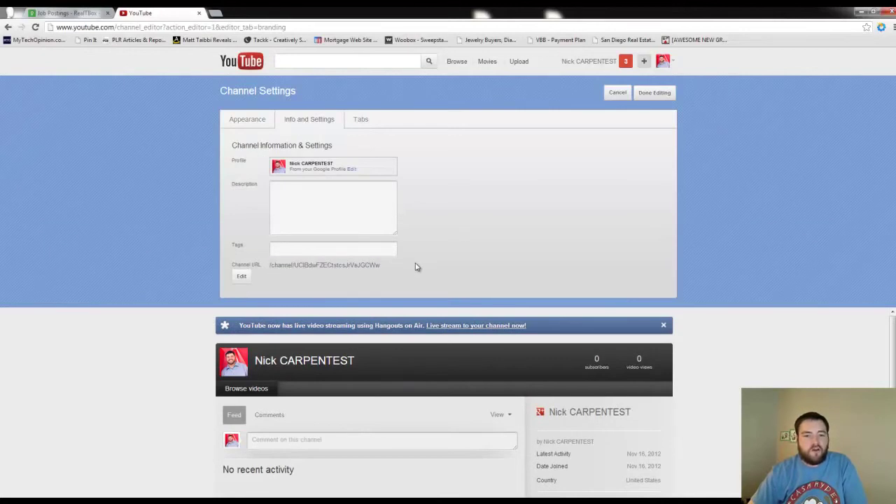
left_click(243, 280)
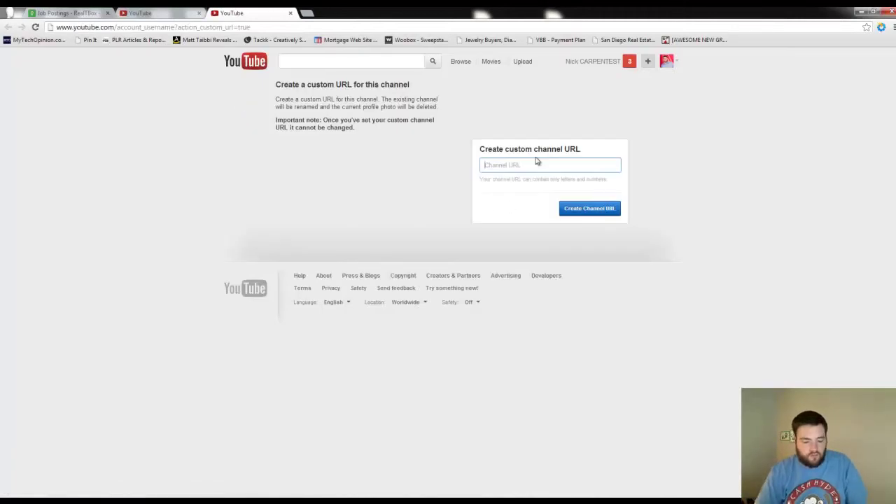
type("testingyt")
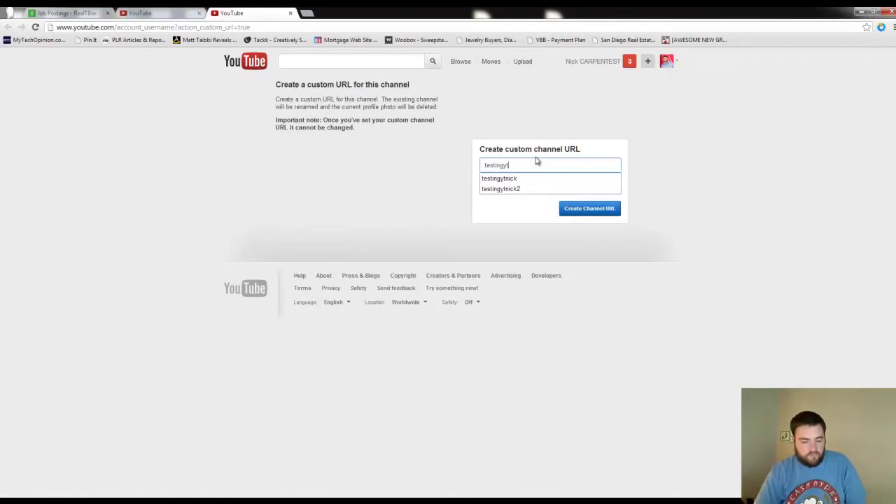
type("1234")
left_click(602, 208)
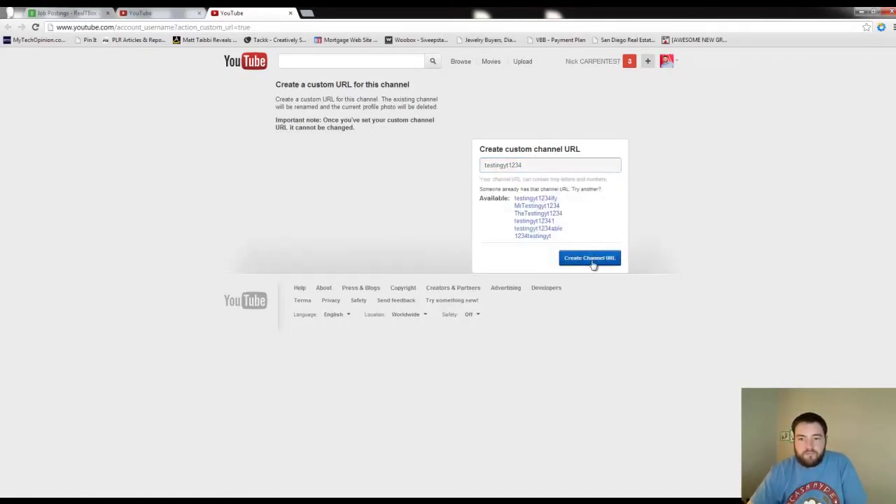
left_click(563, 162)
type("5")
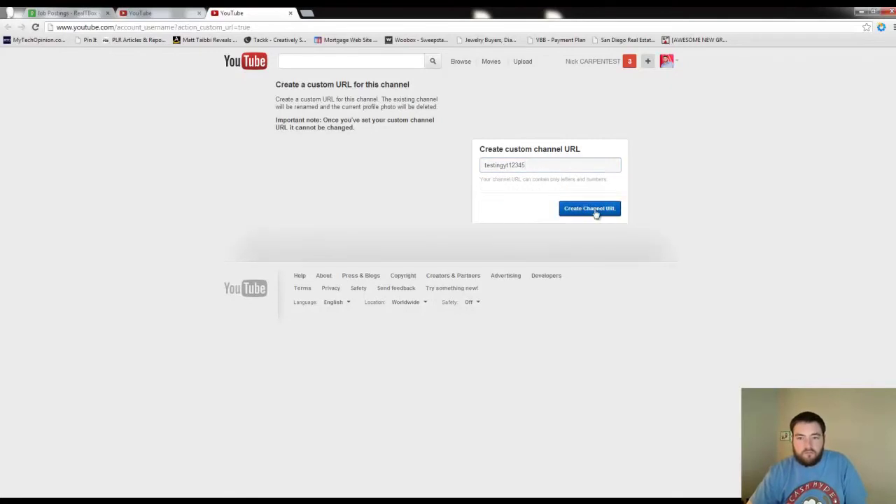
left_click(591, 209)
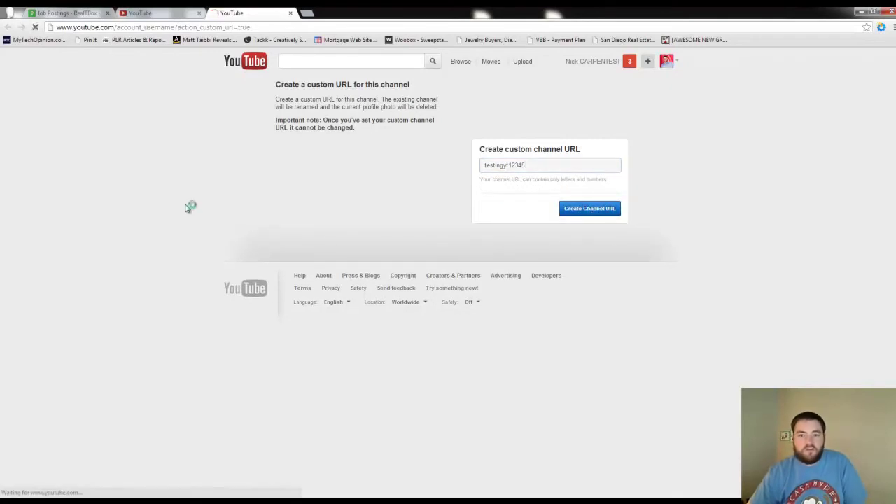
mouse_move(429, 225)
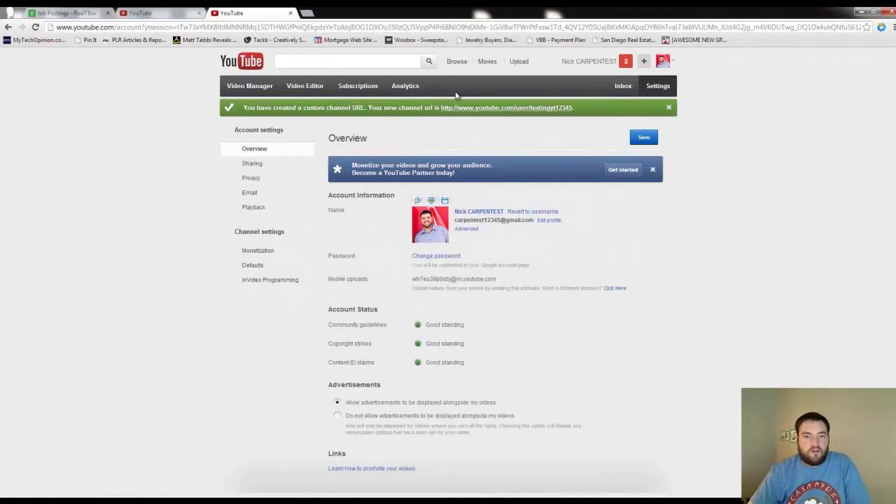
- Save the account Overview settings and reopen My channel at testingyt12345
left_click(644, 138)
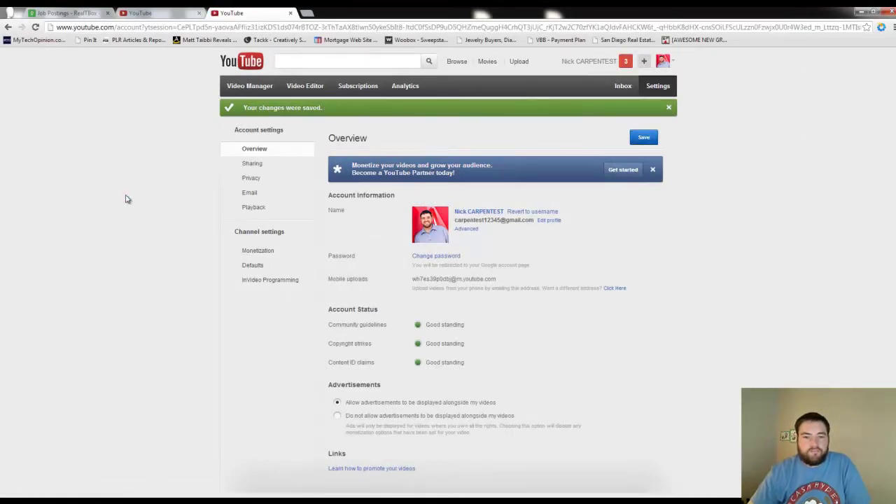
left_click(575, 62)
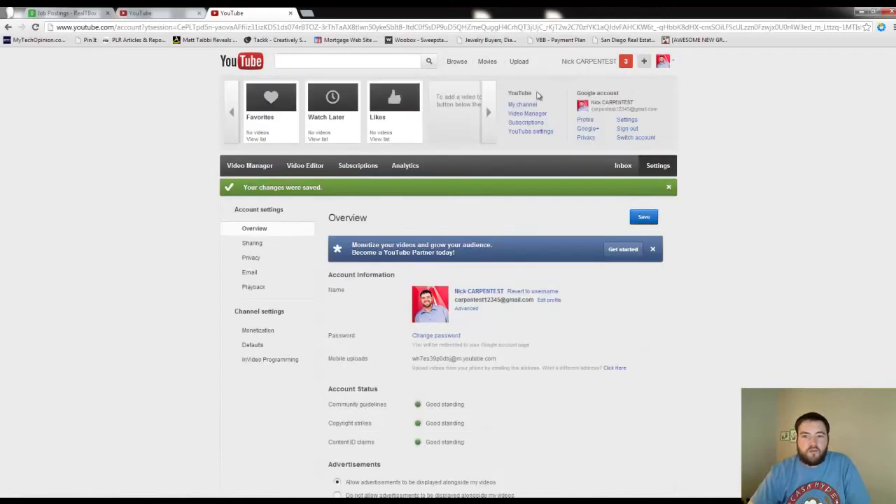
left_click(522, 105)
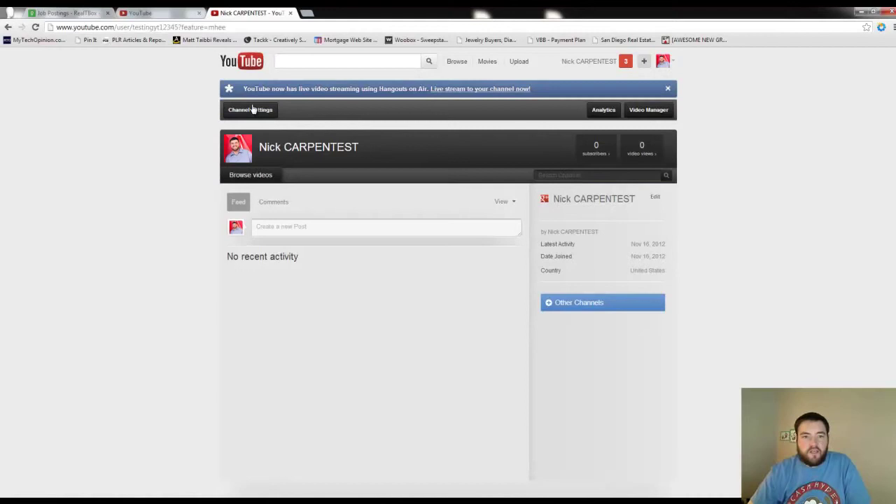
- Apply the dark red #cc0000 background colour in the channel's Appearance settings
left_click(252, 110)
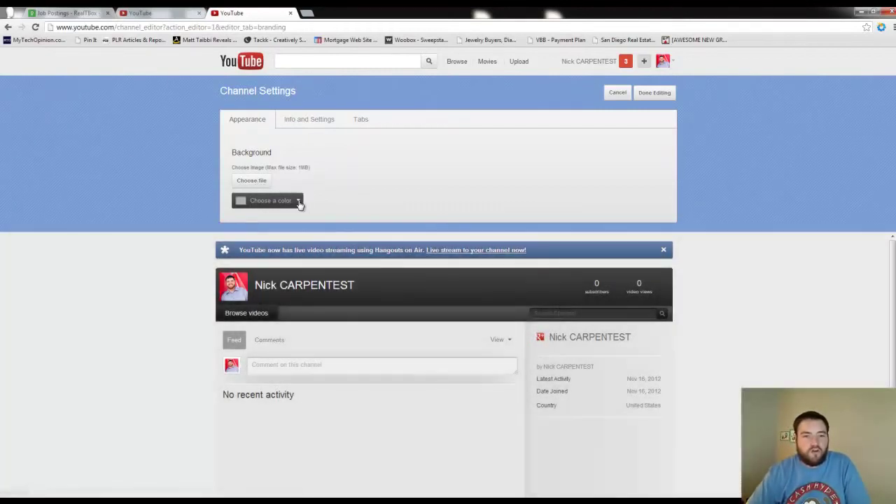
left_click(299, 201)
left_click(246, 237)
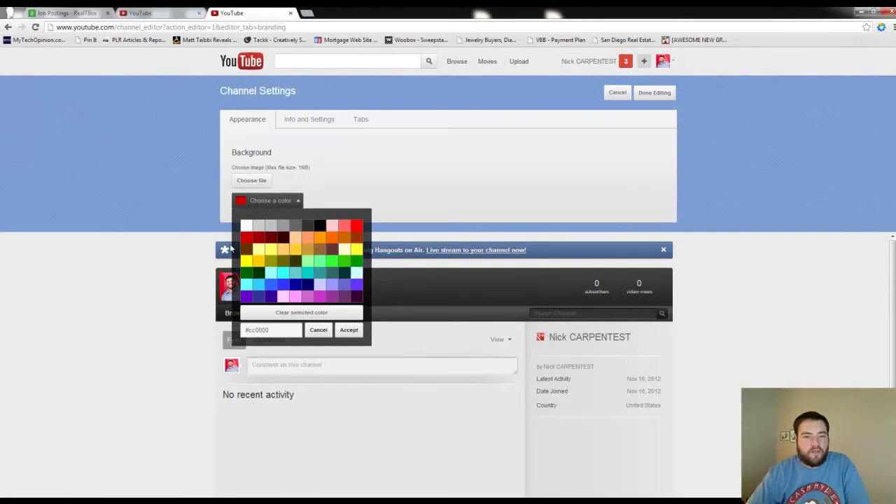
left_click(348, 330)
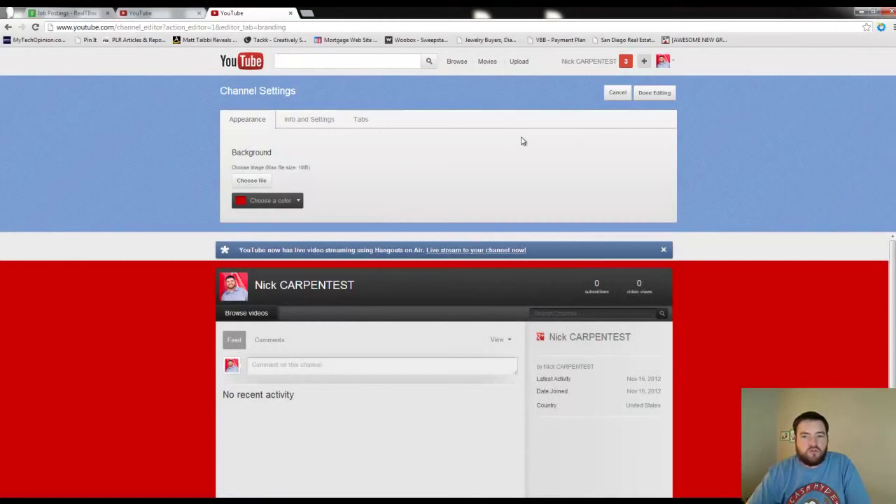
left_click(310, 121)
left_click(308, 207)
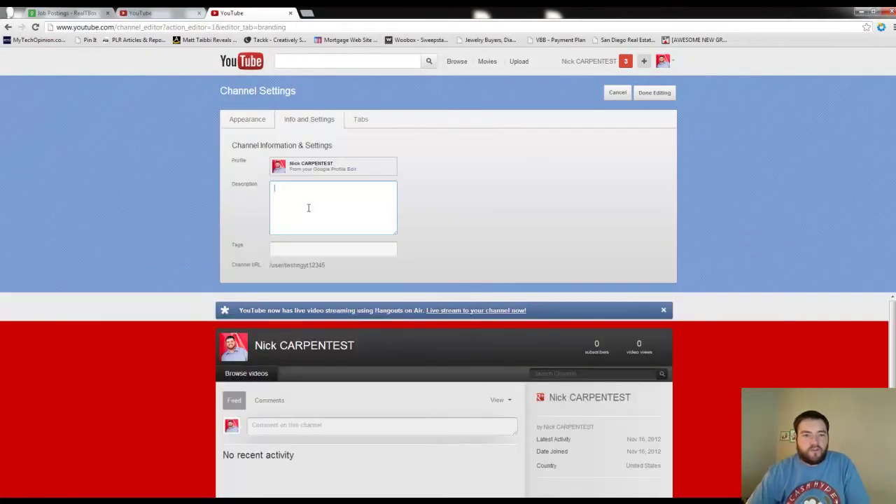
type("St")
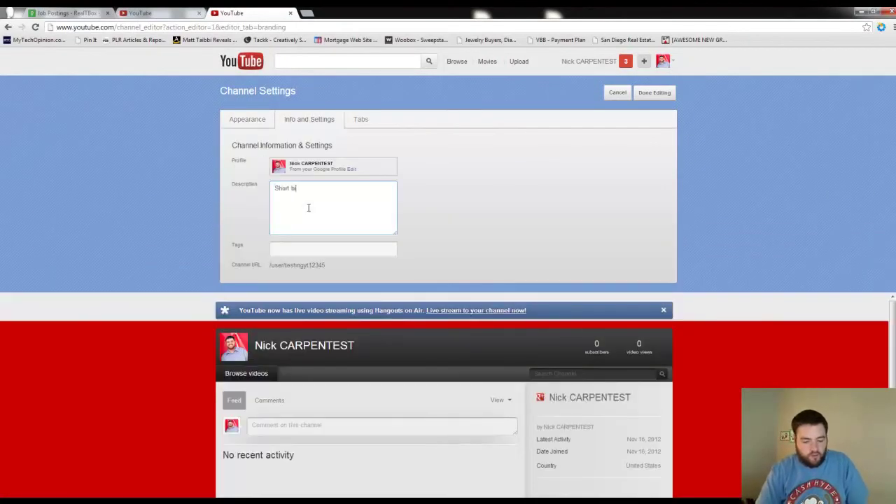
type("ere")
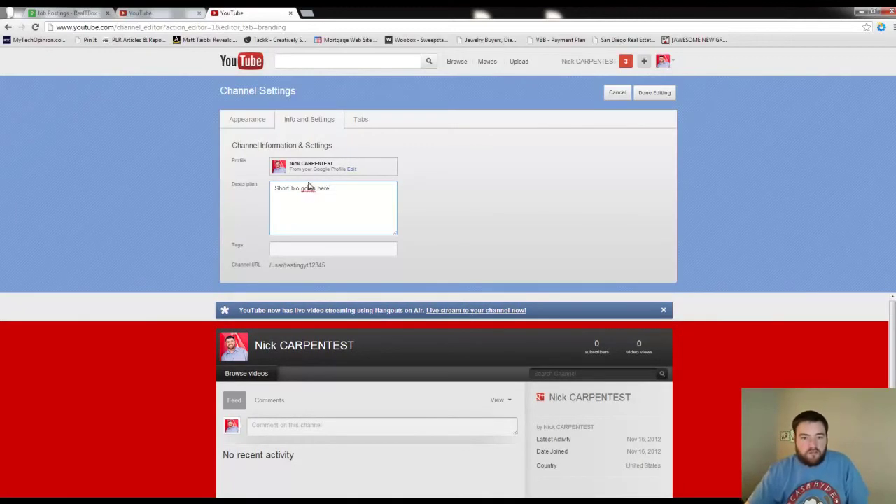
right_click(308, 185)
left_click(308, 231)
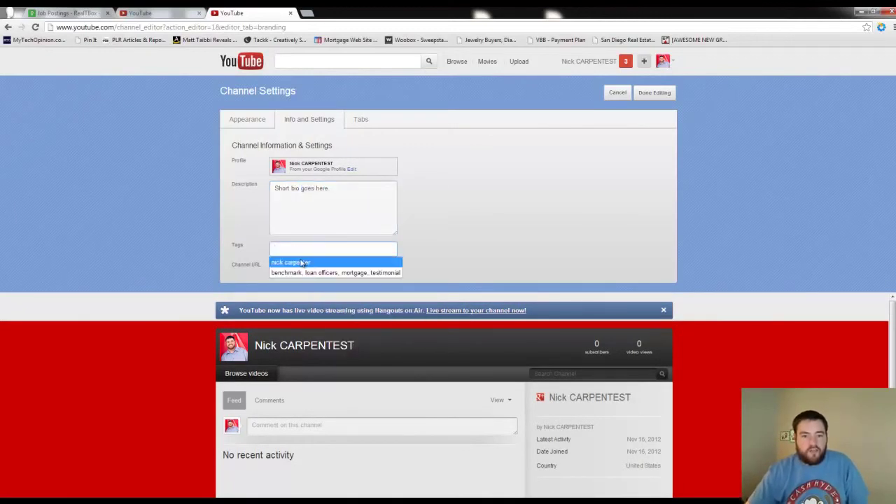
left_click(302, 263)
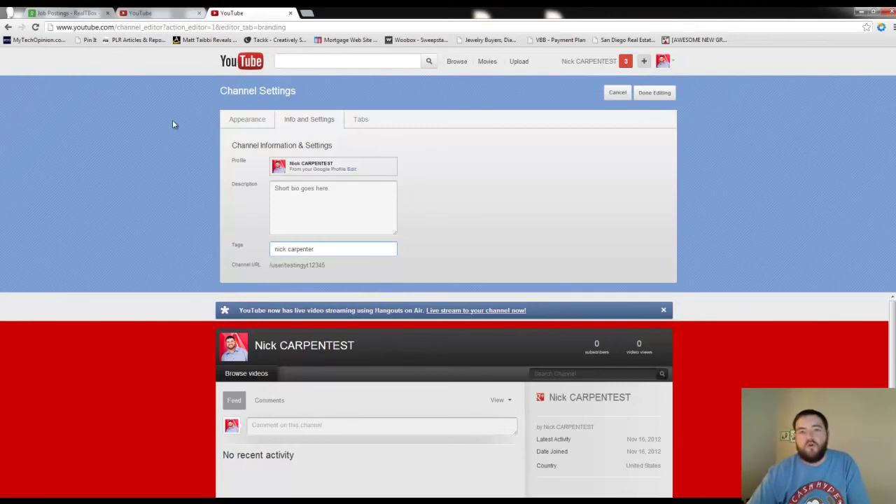
left_click(217, 218)
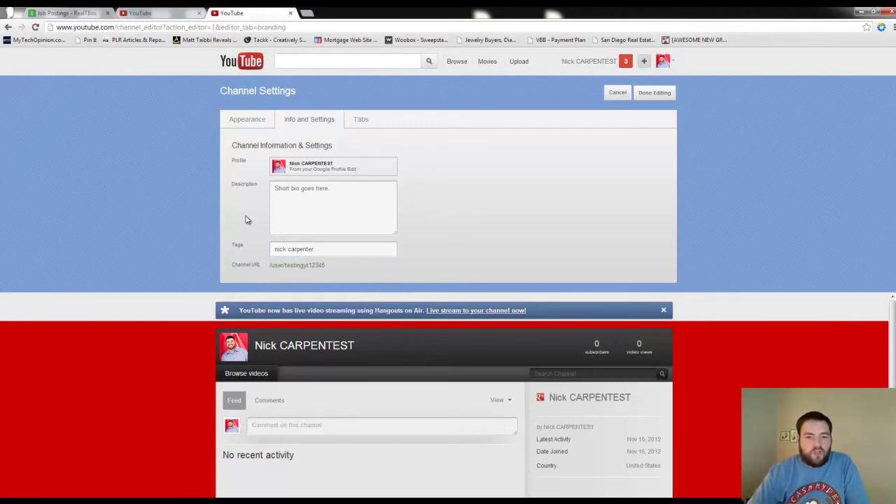
- Enable the Featured tab under Tabs with the Everything layout
left_click(361, 122)
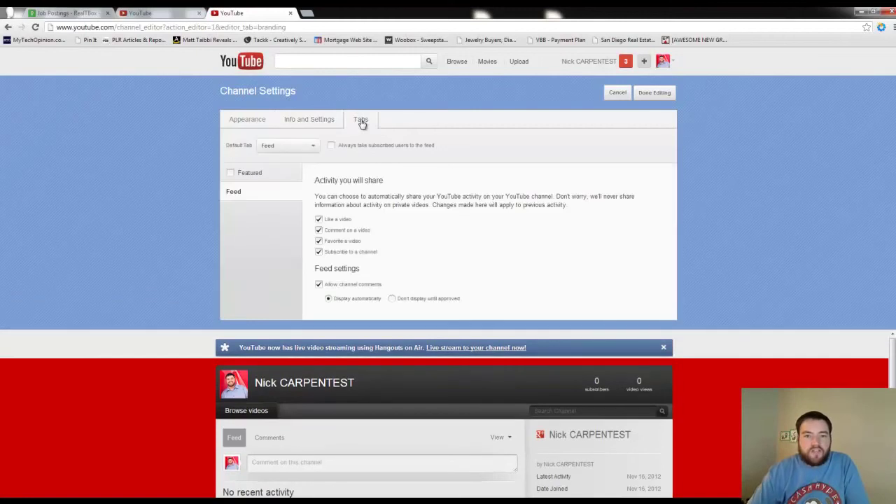
left_click(230, 175)
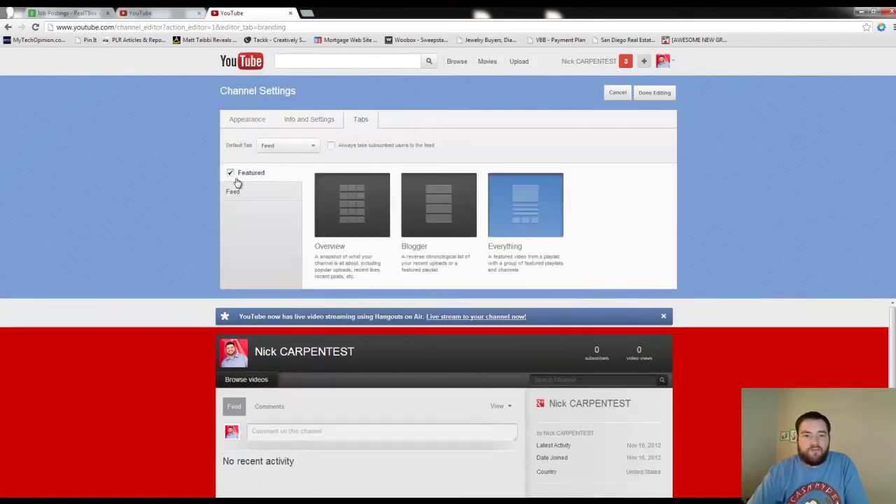
left_click(526, 211)
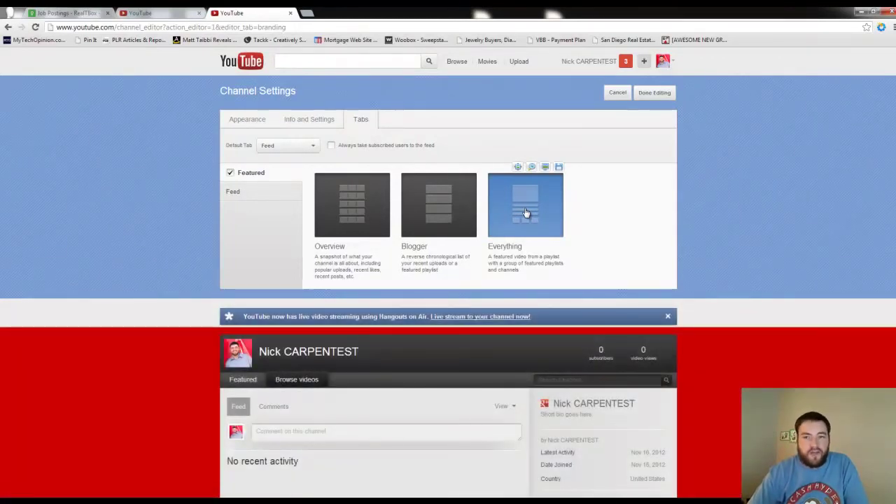
- Save the channel edits, then highlight and review the short bio on the finished page
left_click(653, 93)
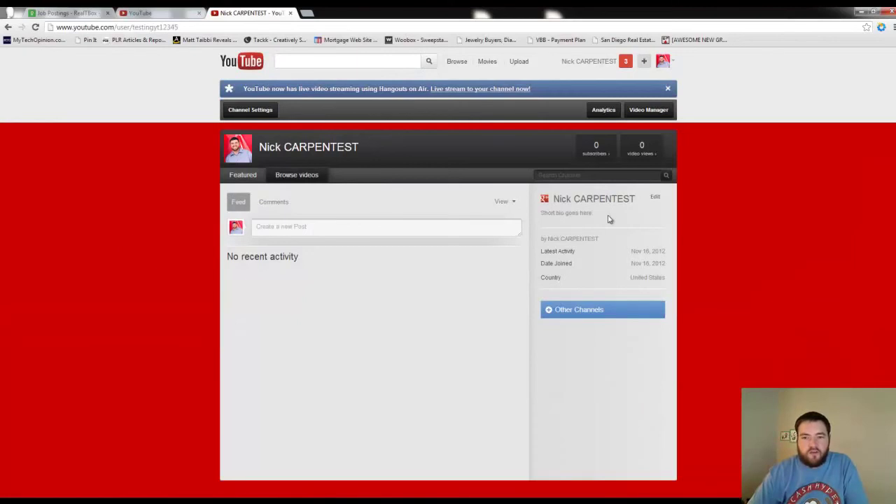
left_click_drag(608, 219, 536, 218)
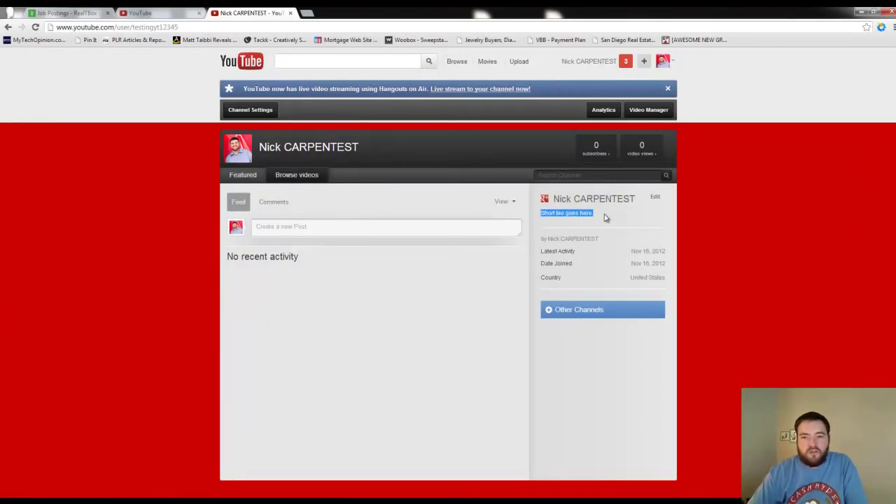
left_click(245, 327)
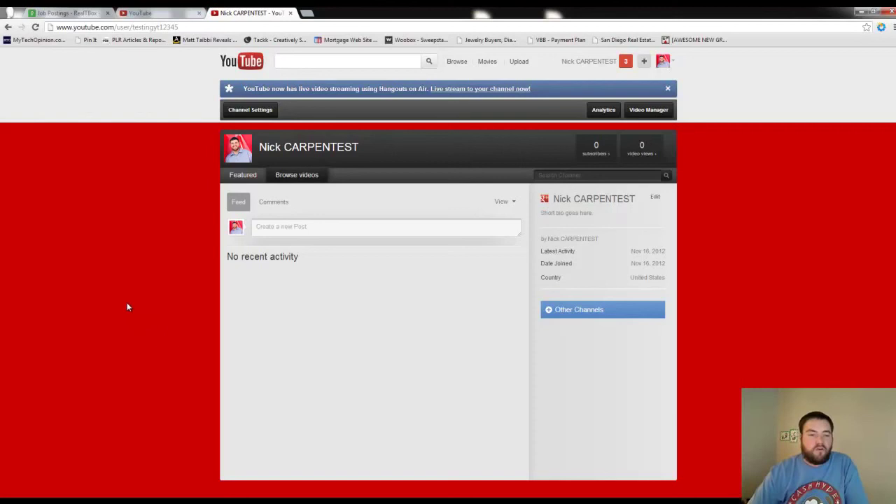